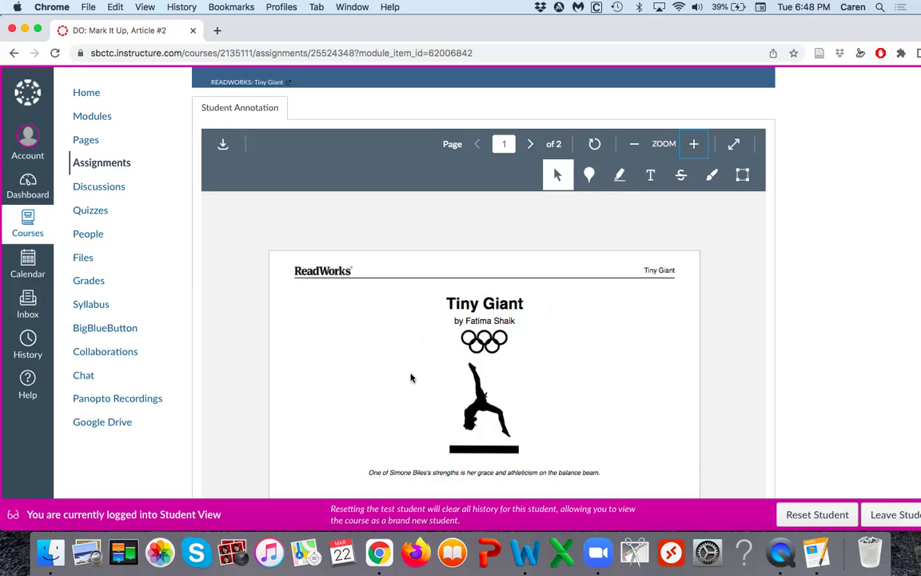
# - Highlight the article's title "Tiny Giant" in pink and delete that highlight again
pyautogui.scroll(-5, 522, 448)
pyautogui.scroll(5, 522, 448)
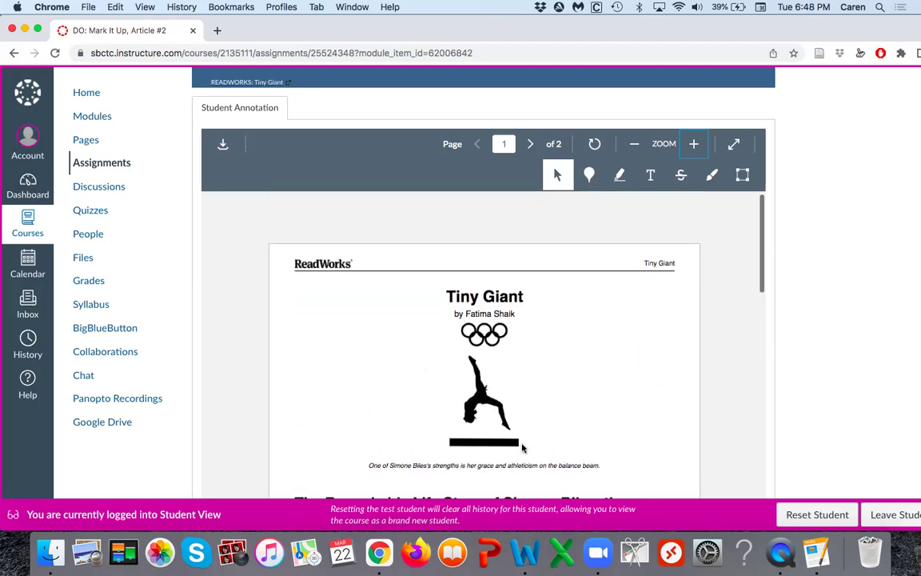
pyautogui.click(619, 175)
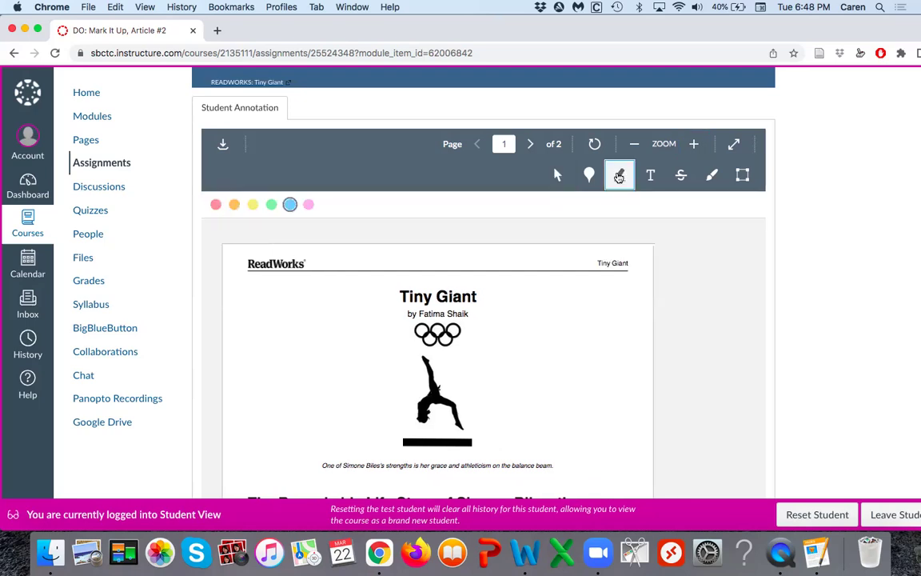
pyautogui.click(309, 205)
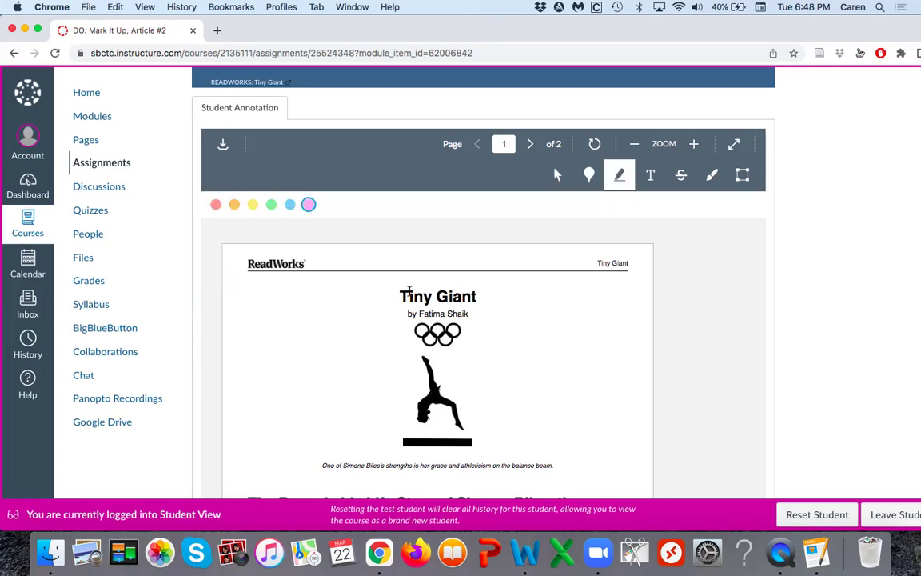
pyautogui.moveTo(402, 296); pyautogui.dragTo(477, 296)
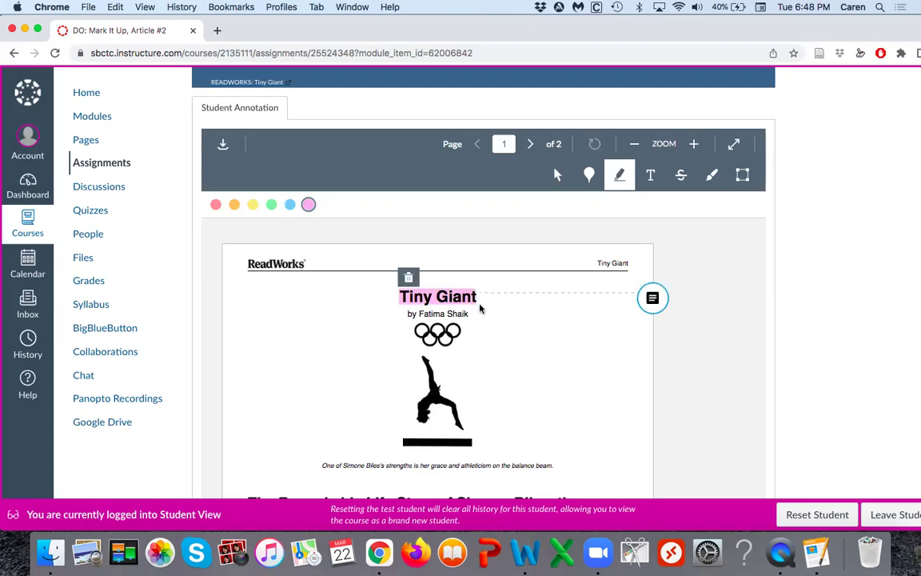
pyautogui.click(408, 278)
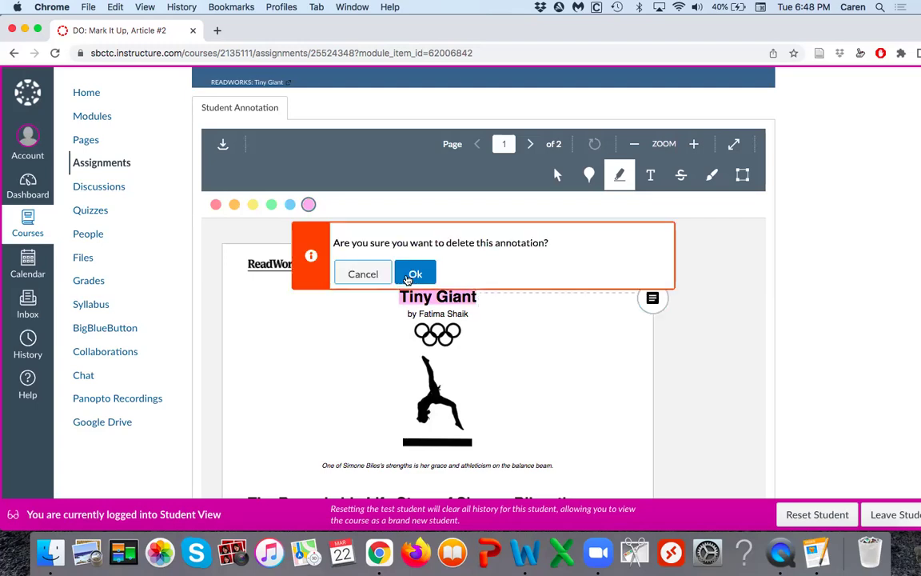
pyautogui.click(410, 276)
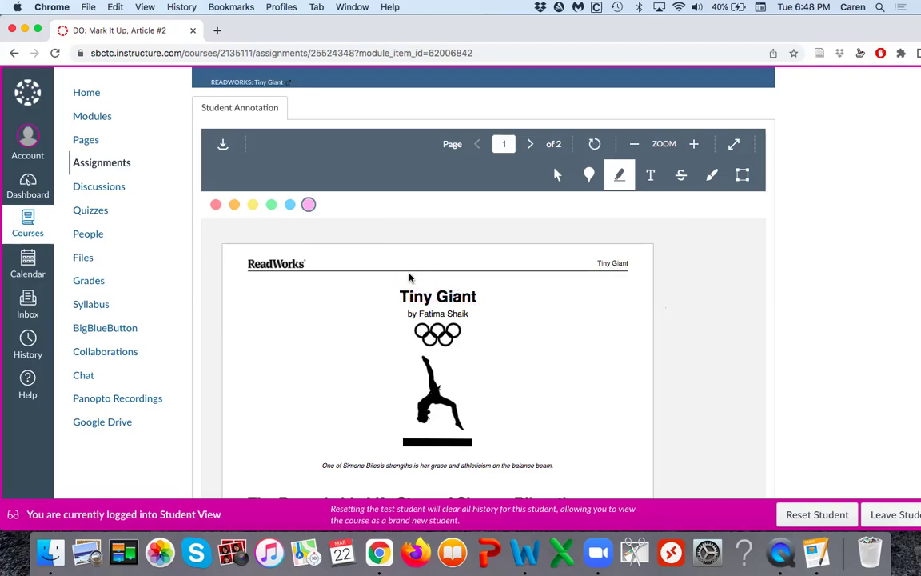
# - Highlight the title "Tiny Giant" in yellow and attach the comment "? Why that title?" to it
pyautogui.click(252, 204)
pyautogui.moveTo(399, 297); pyautogui.dragTo(477, 297)
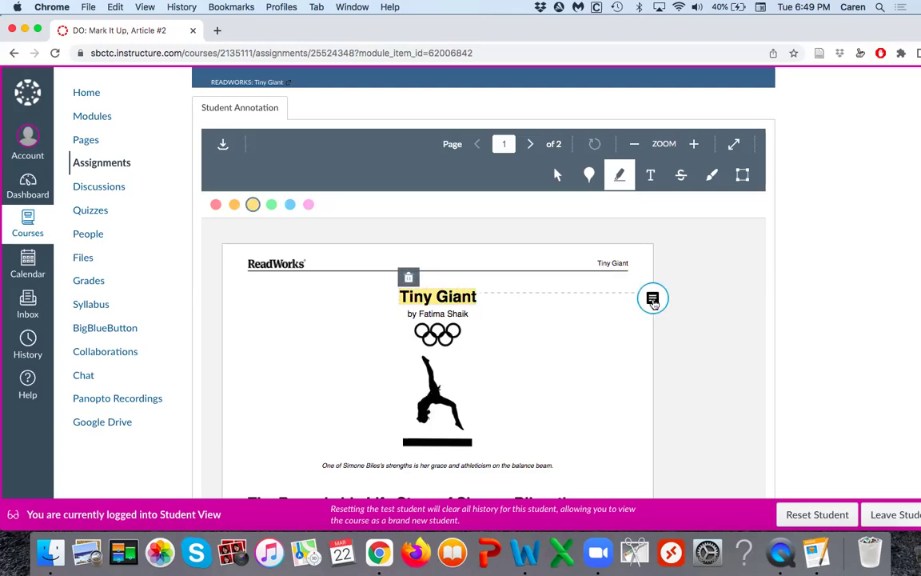
pyautogui.click(654, 299)
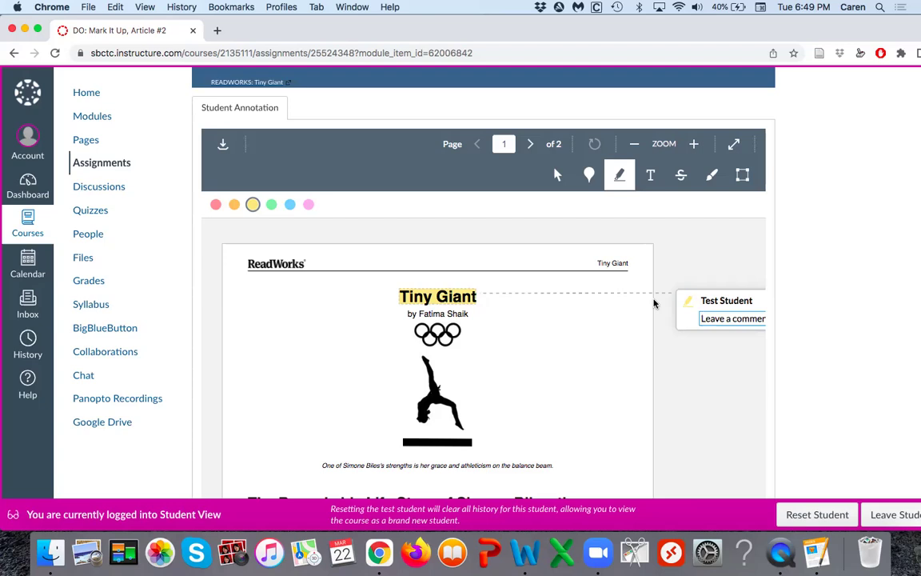
pyautogui.write('? Why that')
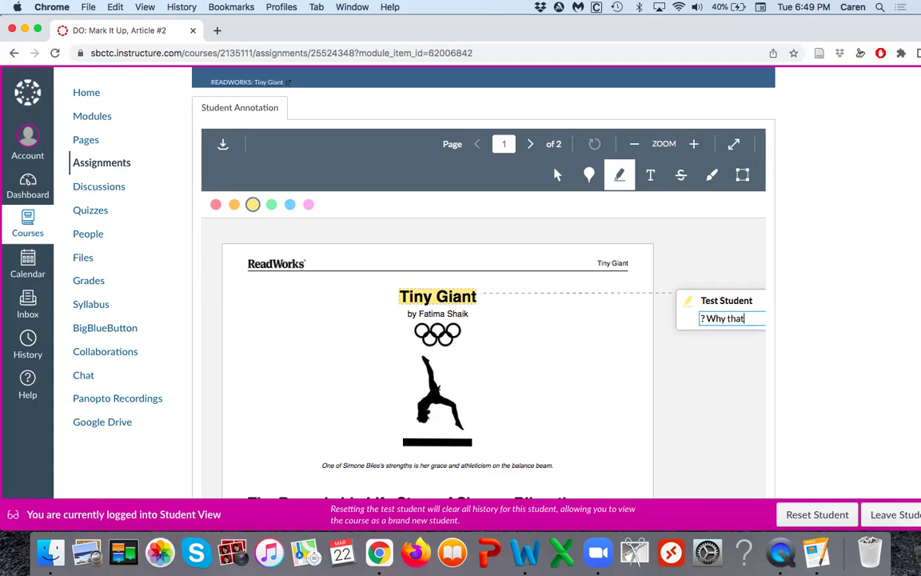
pyautogui.write(' title?')
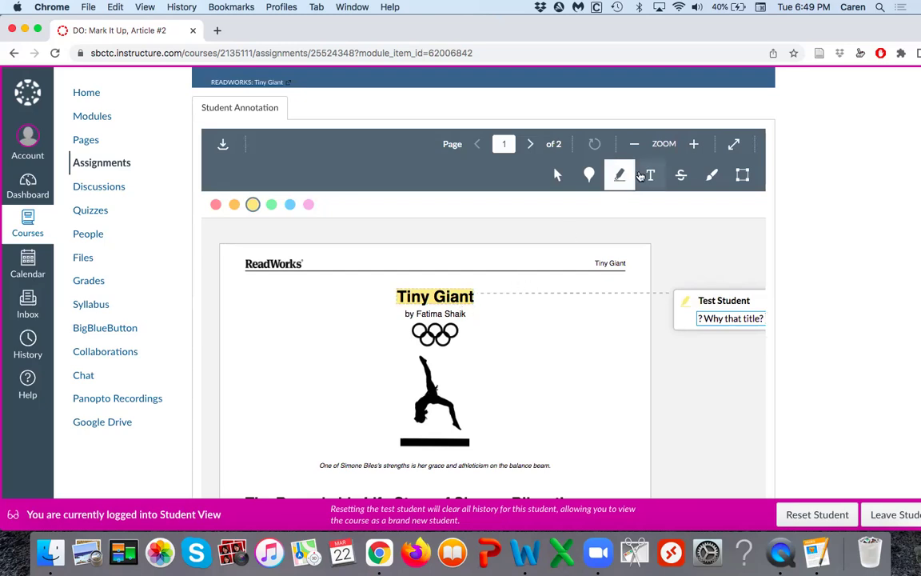
# - Add the red free-text annotation "Olympic Icon!" in the blank area beside the gymnast image
pyautogui.click(652, 175)
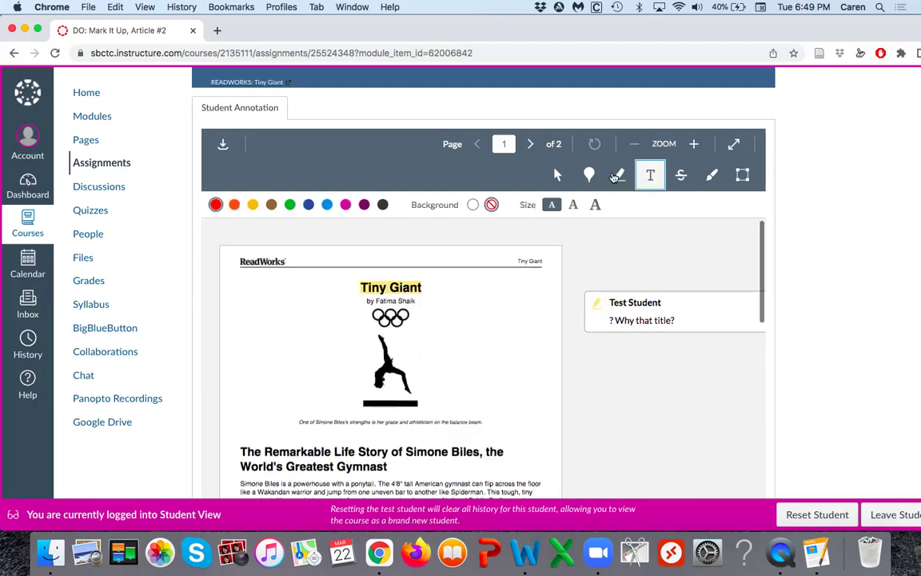
pyautogui.click(363, 205)
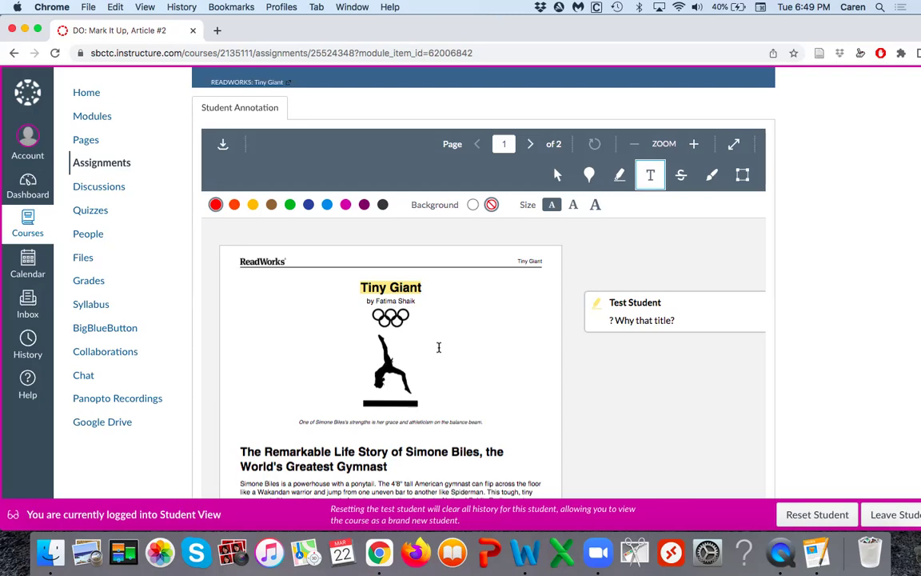
pyautogui.click(467, 342)
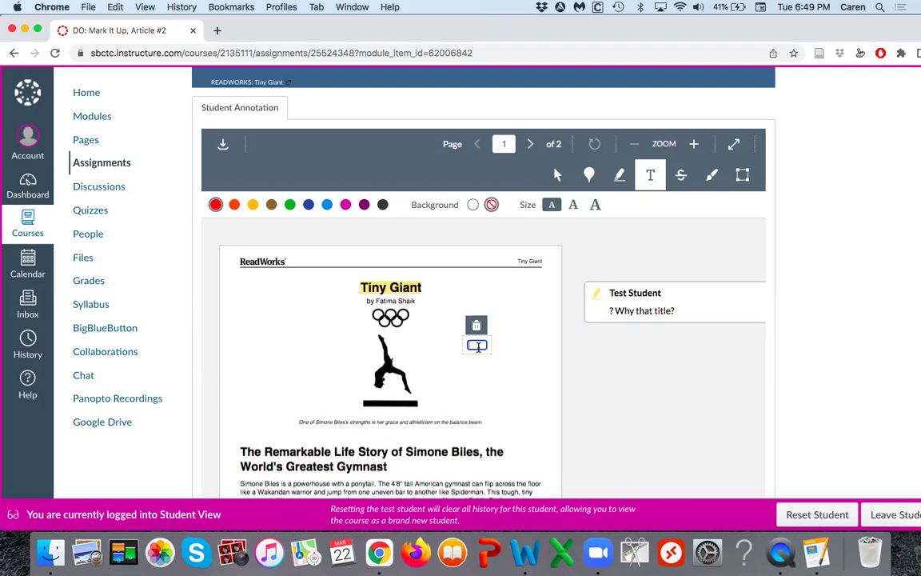
pyautogui.write('Olympic Icon')
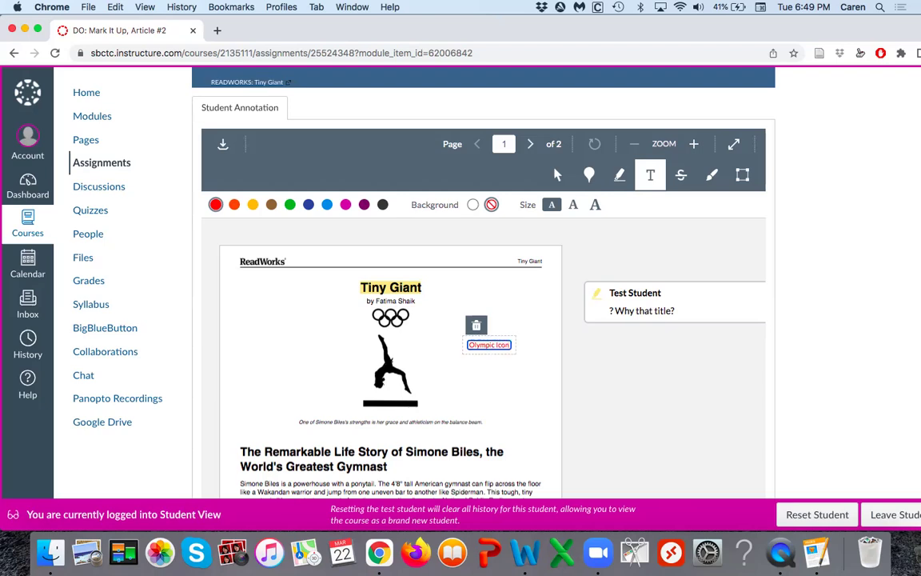
pyautogui.write('!')
# - Move the "Olympic Icon!" text to the left of the Olympic rings and delete the stray empty text box
pyautogui.click(498, 393)
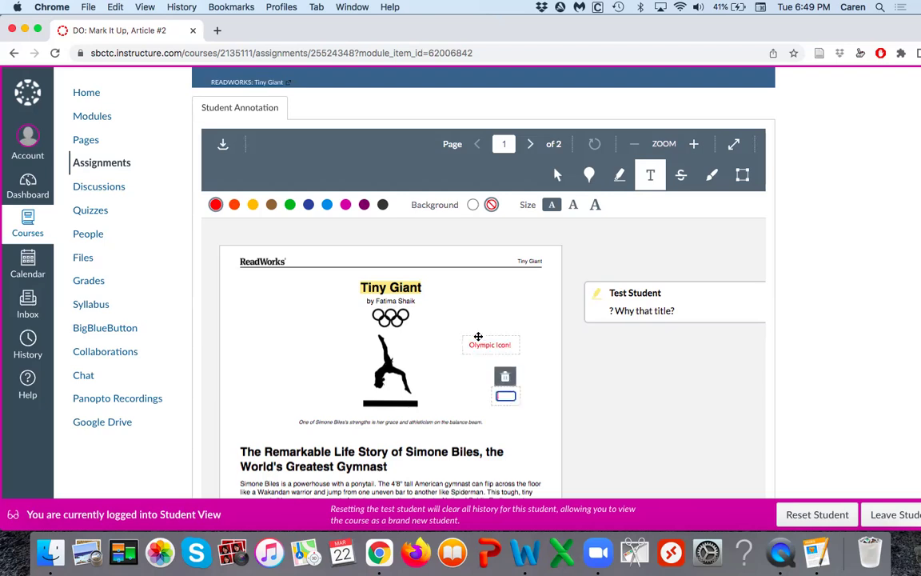
pyautogui.moveTo(478, 336)
pyautogui.mouseDown()
pyautogui.moveTo(478, 321)
pyautogui.moveTo(312, 334)
pyautogui.moveTo(314, 305)
pyautogui.mouseUp()
pyautogui.click(490, 342)
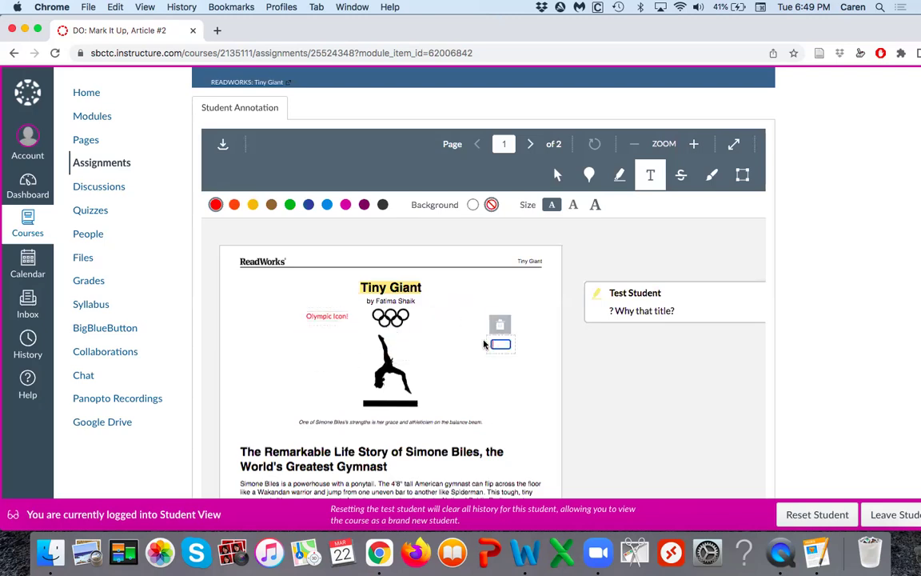
pyautogui.click(500, 324)
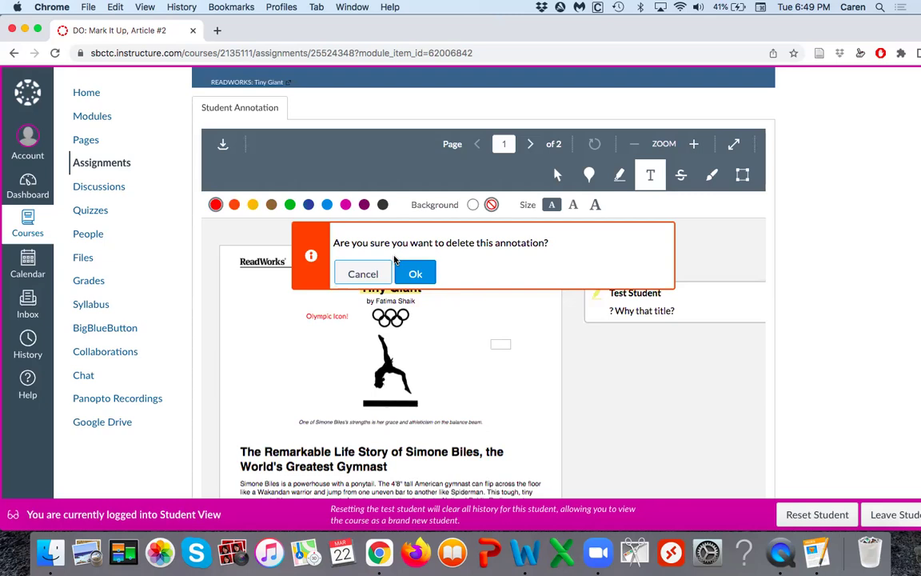
pyautogui.click(414, 274)
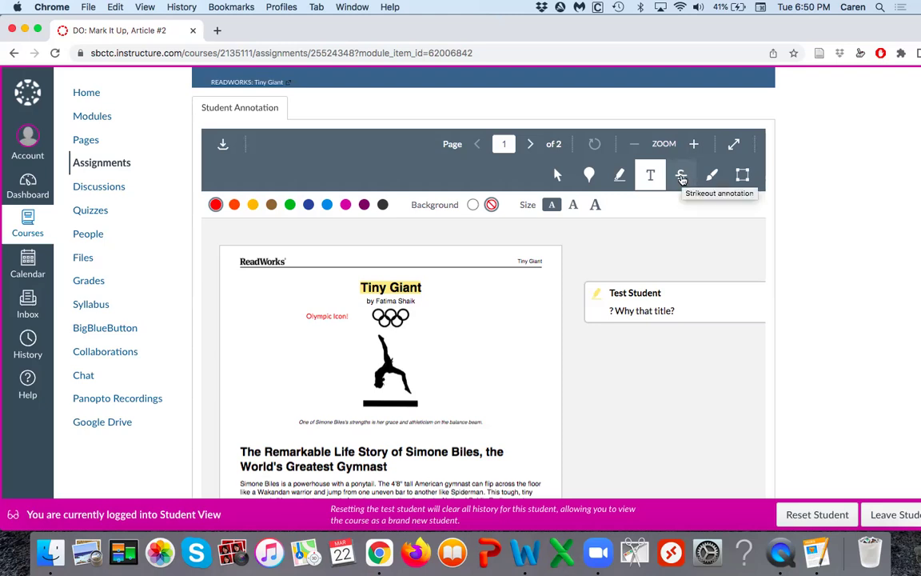
# - Strike out the small "Tiny Giant" text in the page header in red
pyautogui.click(650, 177)
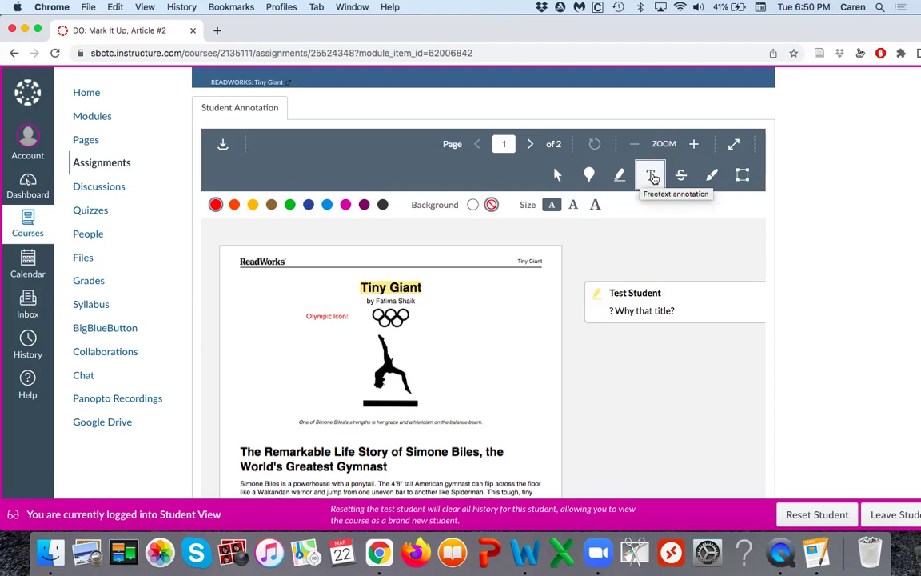
pyautogui.click(693, 144)
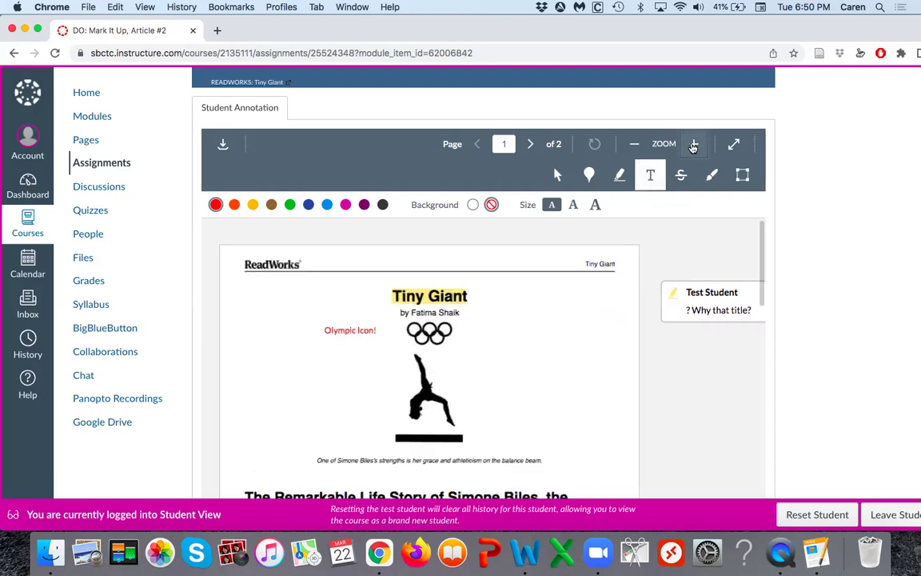
pyautogui.click(693, 144)
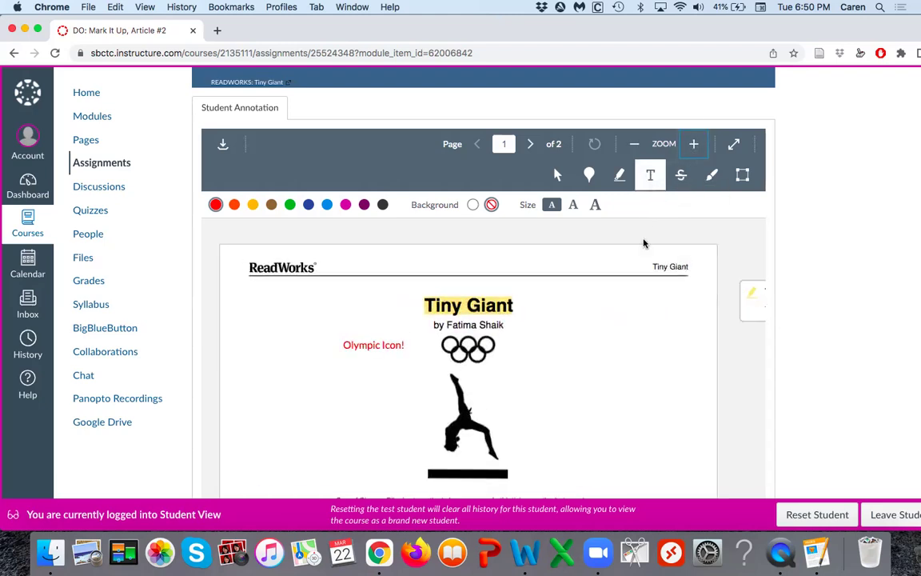
pyautogui.click(681, 182)
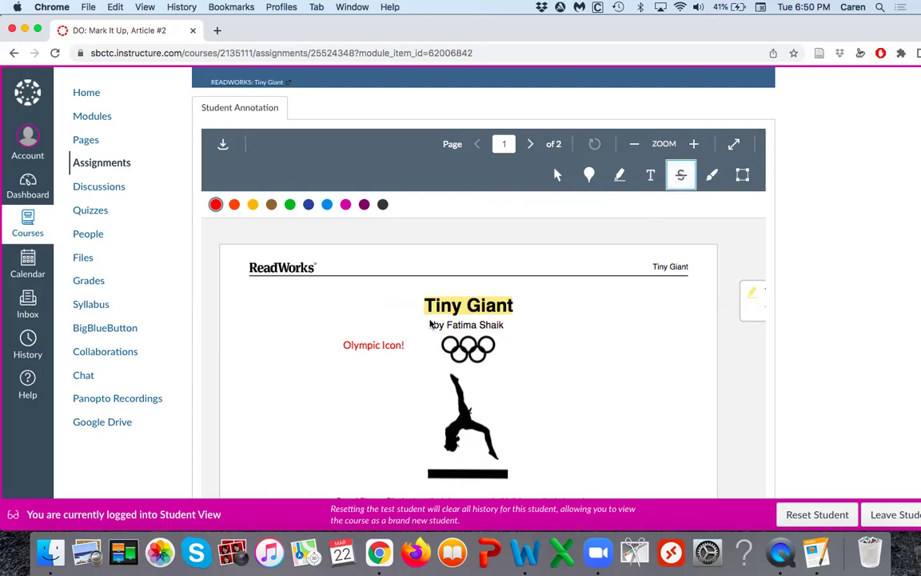
pyautogui.moveTo(430, 323); pyautogui.dragTo(511, 323)
pyautogui.moveTo(651, 266); pyautogui.dragTo(692, 267)
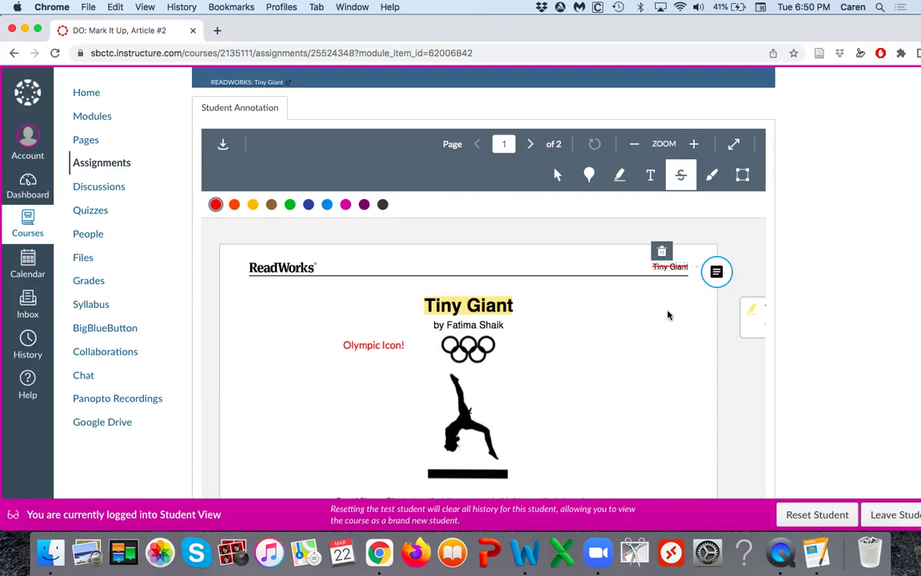
# - Delete the strikeout annotation on the page header's "Tiny Giant" text
pyautogui.scroll(-1, 662, 321)
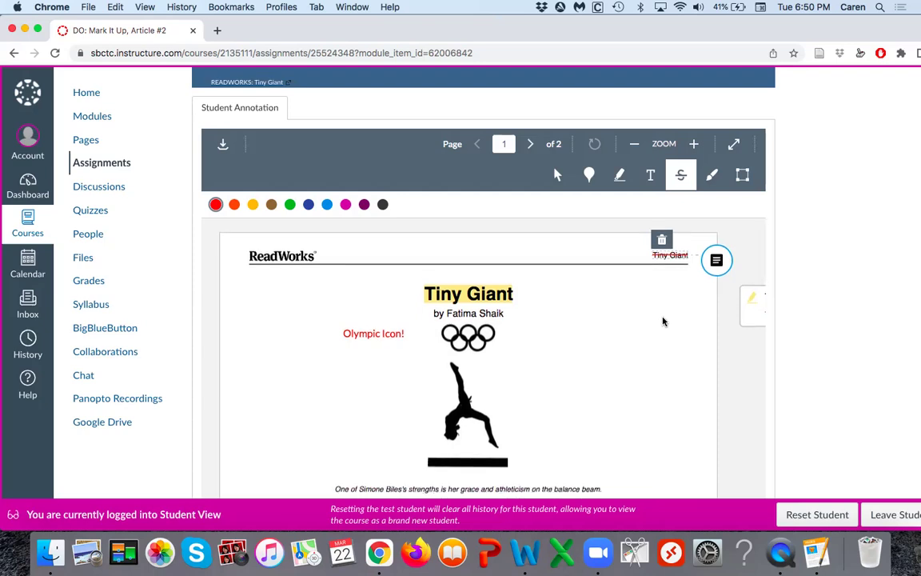
pyautogui.scroll(-3, 662, 321)
pyautogui.scroll(4, 662, 319)
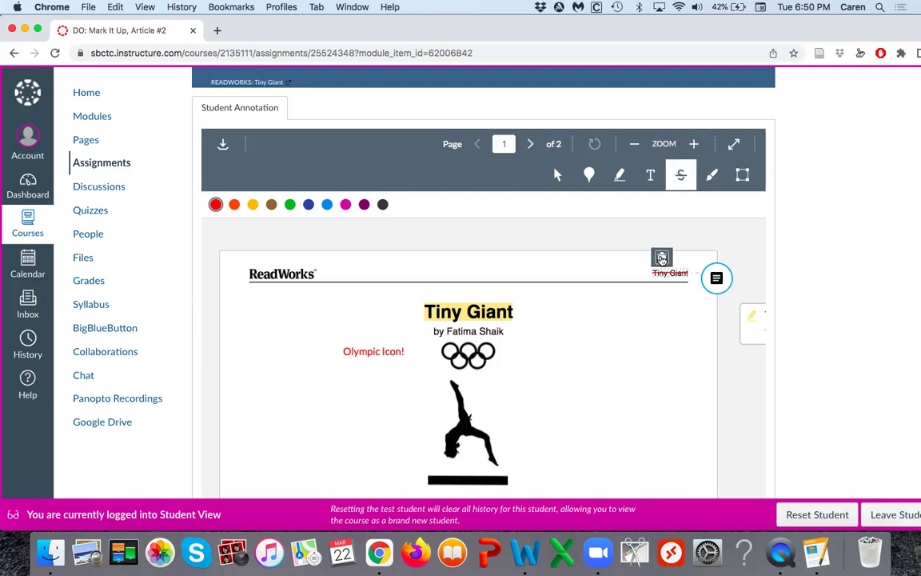
pyautogui.click(662, 259)
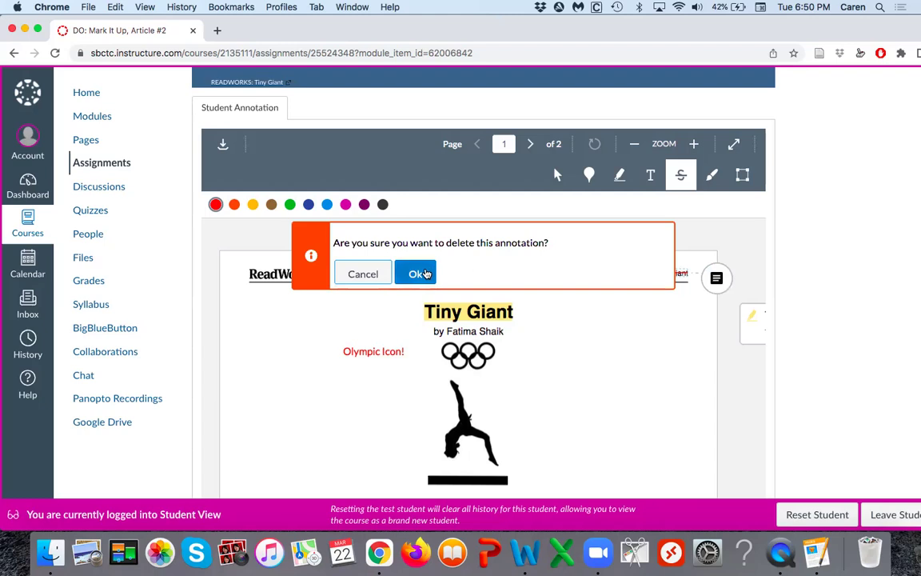
pyautogui.click(420, 274)
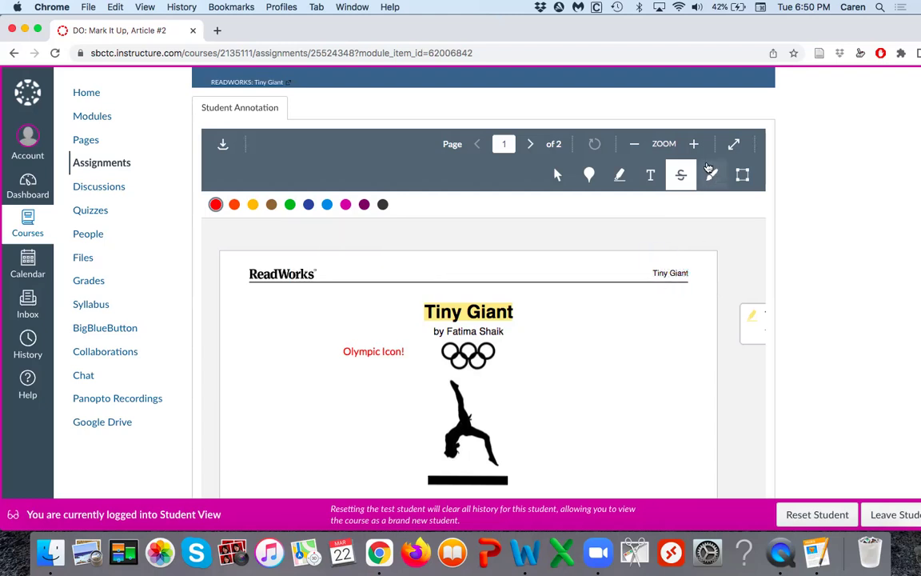
# - Draw a thin green freehand underline beneath the balance beam caption and accept the drawing
pyautogui.click(714, 180)
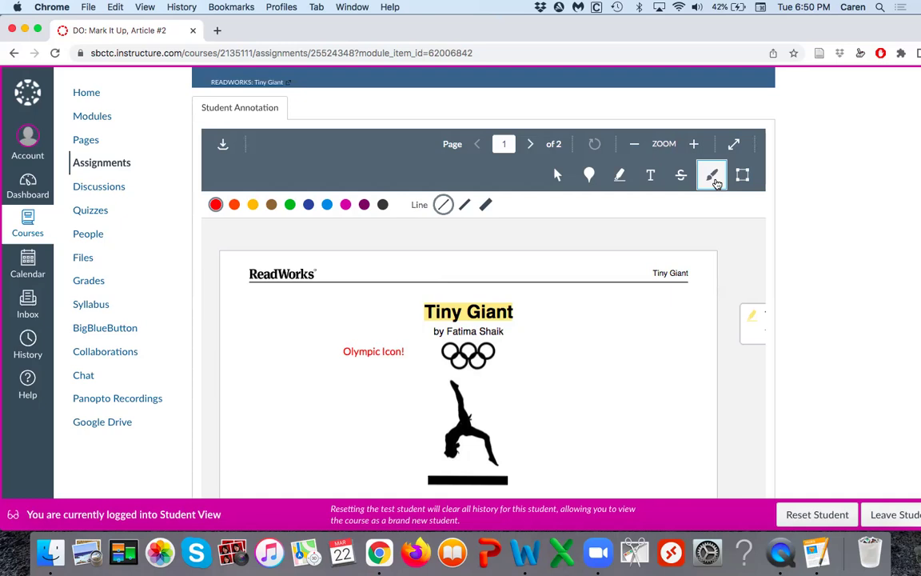
pyautogui.click(443, 205)
pyautogui.click(289, 205)
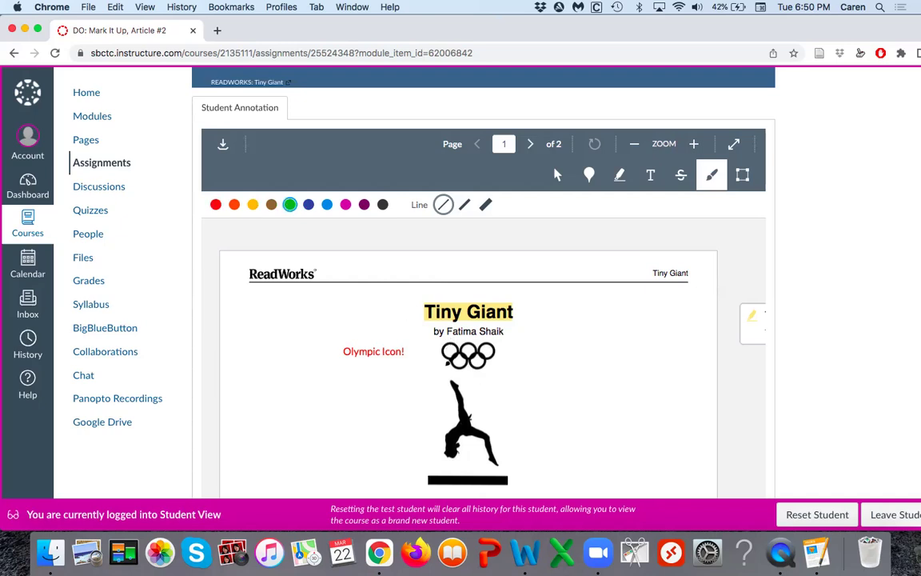
pyautogui.scroll(-5, 477, 378)
pyautogui.moveTo(334, 365); pyautogui.dragTo(609, 364)
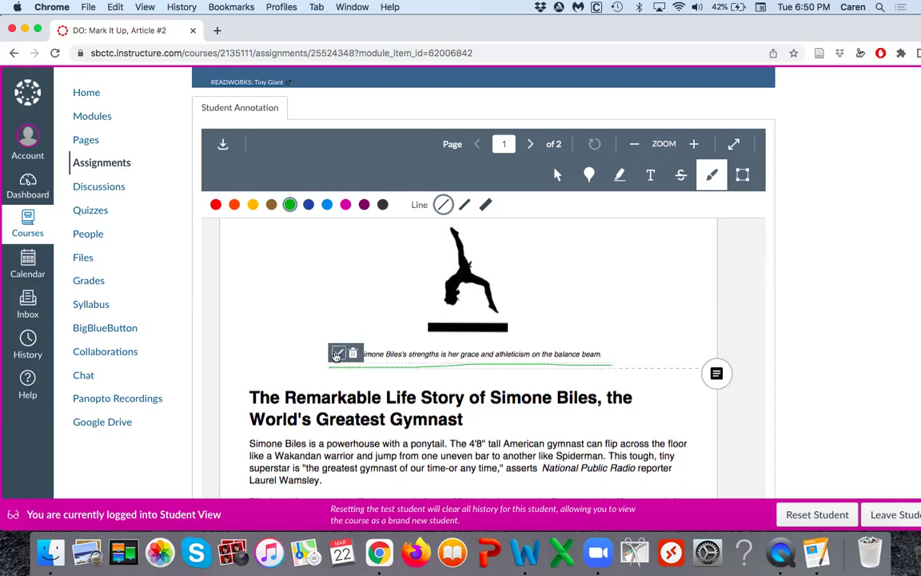
pyautogui.click(338, 354)
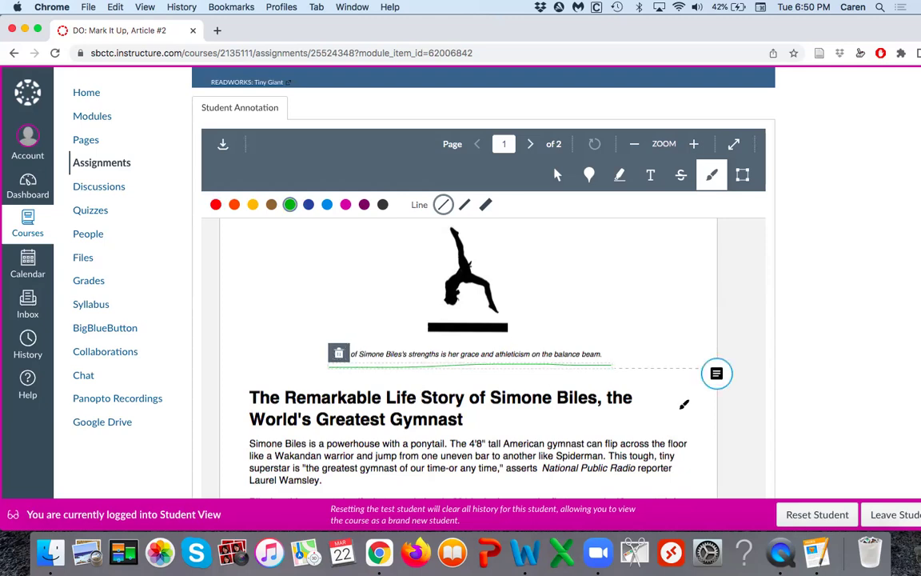
# - Attach the comment "Remember this" to the green underline below the caption
pyautogui.click(716, 373)
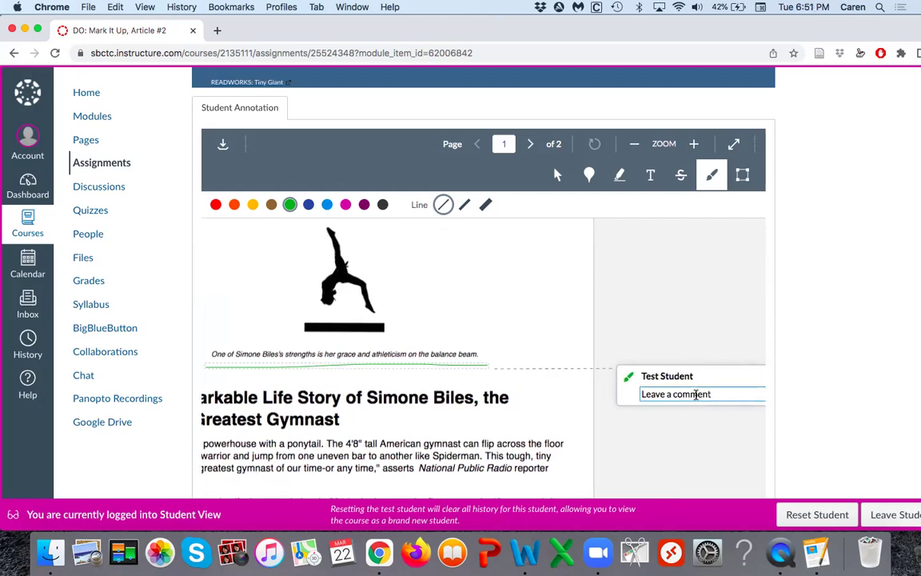
pyautogui.write('Remember this')
pyautogui.press('Return')
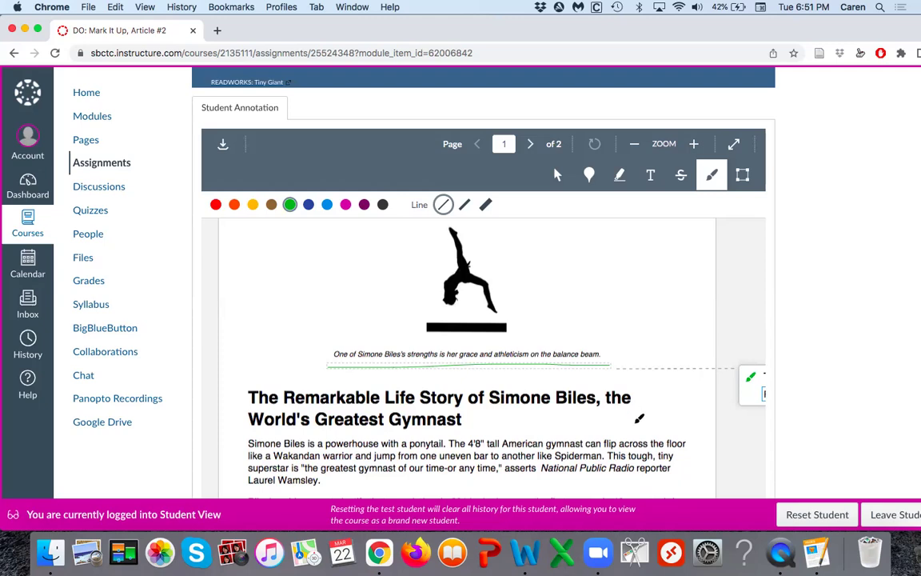
pyautogui.scroll(-1, 640, 418)
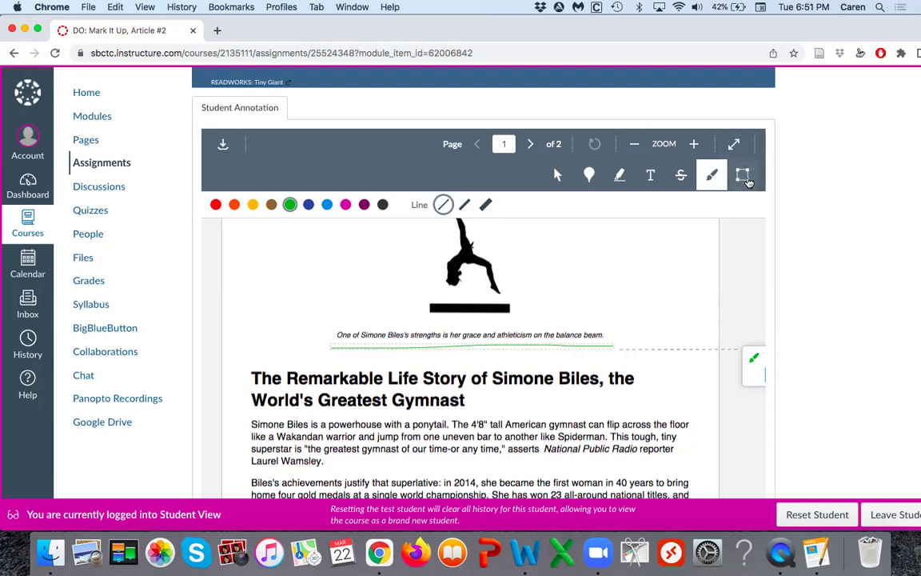
pyautogui.scroll(1, 741, 173)
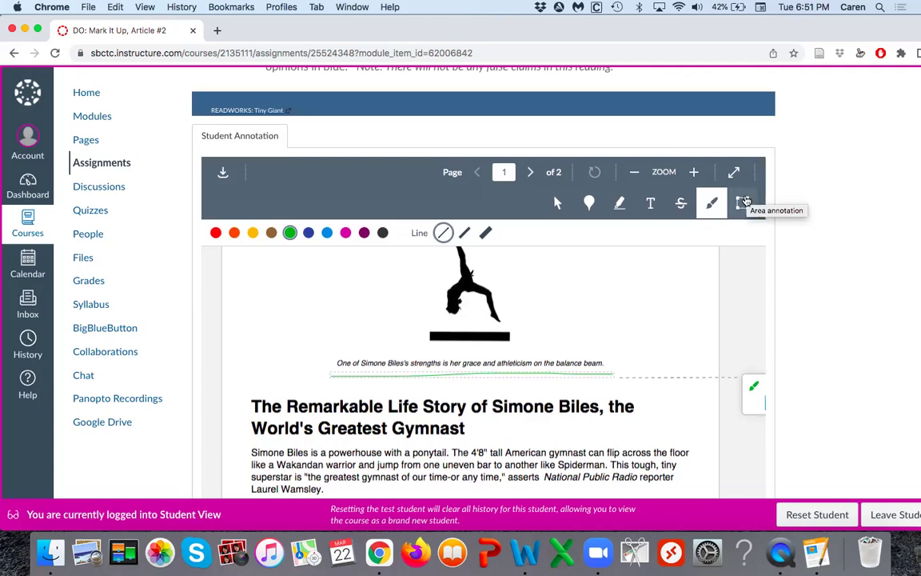
# - Draw a magenta rectangular area annotation around the gymnast silhouette and move it slightly higher on the figure
pyautogui.click(743, 202)
pyautogui.scroll(2, 493, 242)
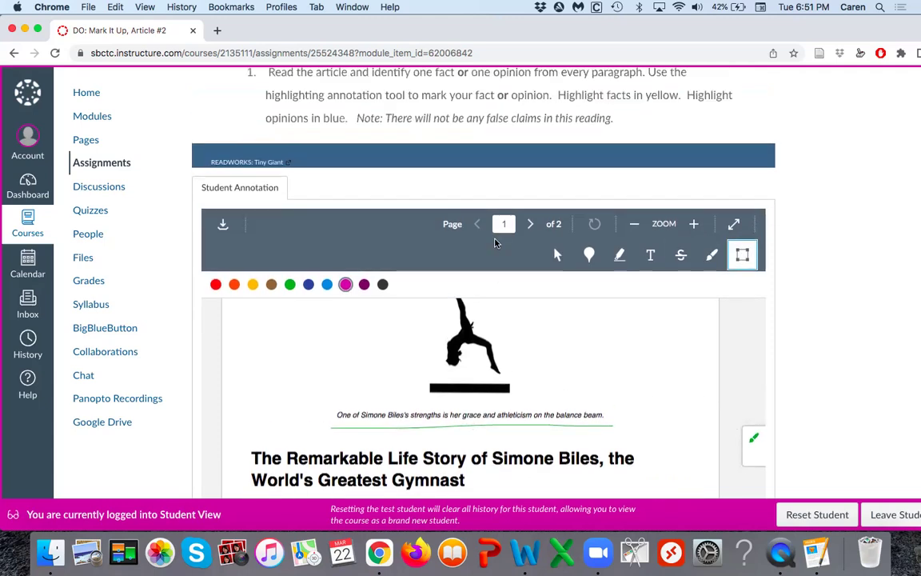
pyautogui.moveTo(407, 345)
pyautogui.mouseDown()
pyautogui.moveTo(512, 336)
pyautogui.moveTo(550, 417)
pyautogui.mouseUp()
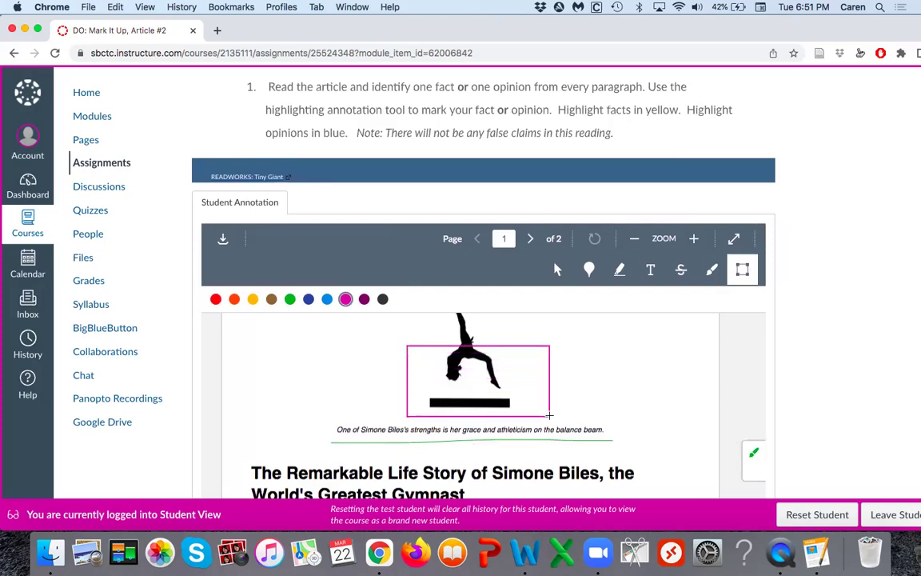
pyautogui.moveTo(300, 345)
pyautogui.mouseDown()
pyautogui.moveTo(300, 308)
pyautogui.moveTo(300, 316)
pyautogui.mouseUp()
pyautogui.scroll(-2, 318, 318)
pyautogui.scroll(3, 382, 354)
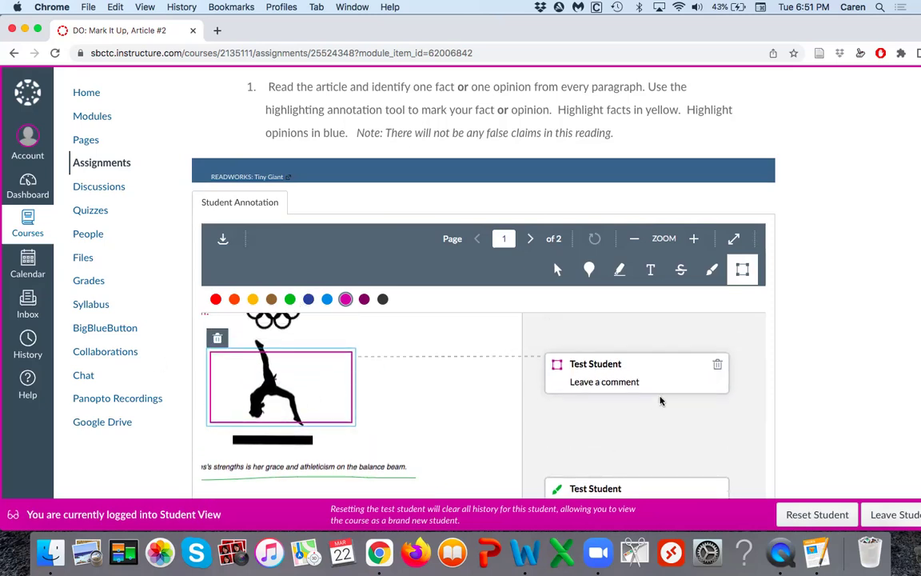
# - Look through the article's annotations and paragraphs to the end of page 2, and return to the boxed gymnast image
pyautogui.scroll(-5, 524, 449)
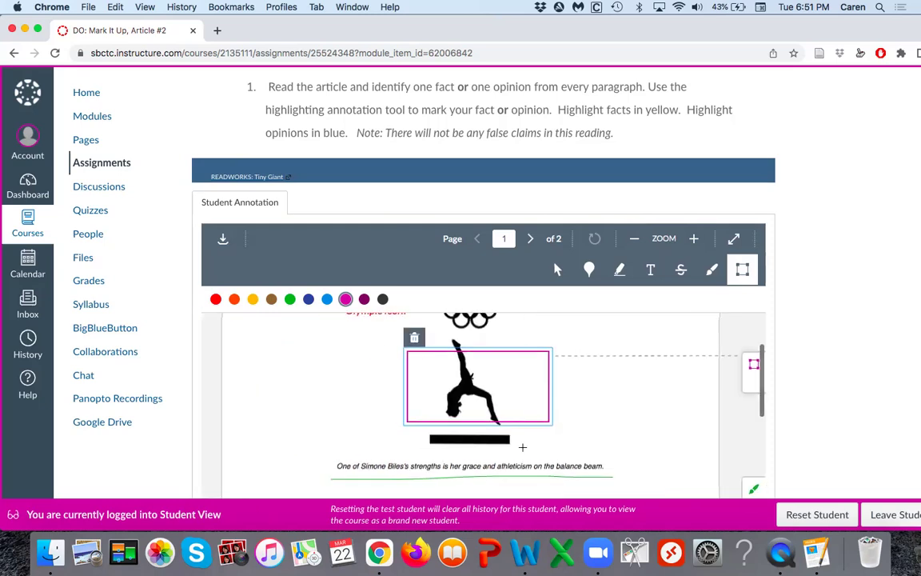
pyautogui.scroll(-1, 524, 446)
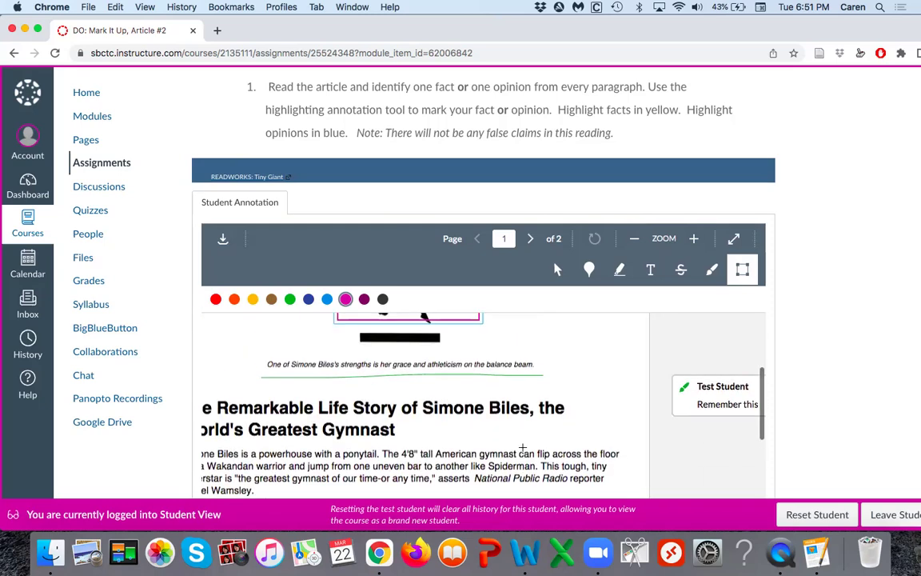
pyautogui.scroll(3, 522, 448)
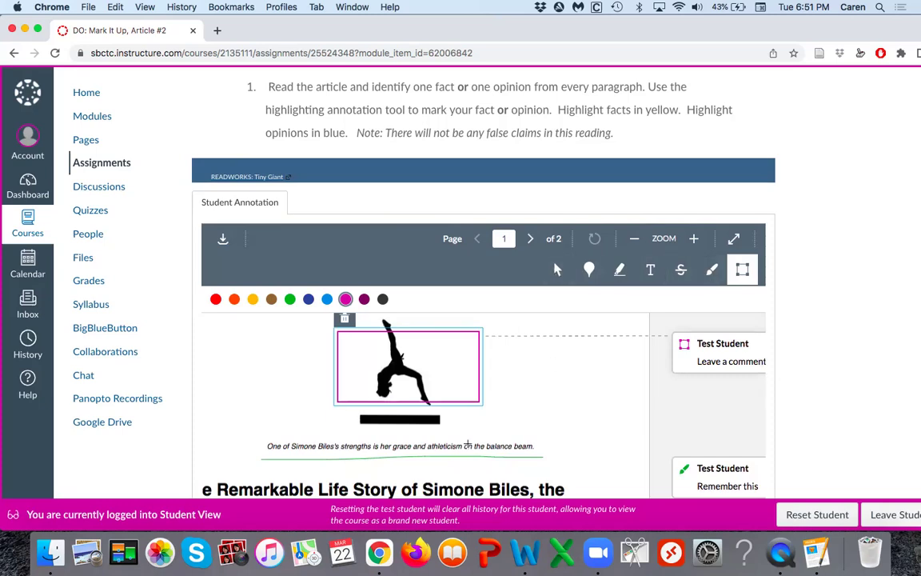
pyautogui.scroll(-3, 468, 443)
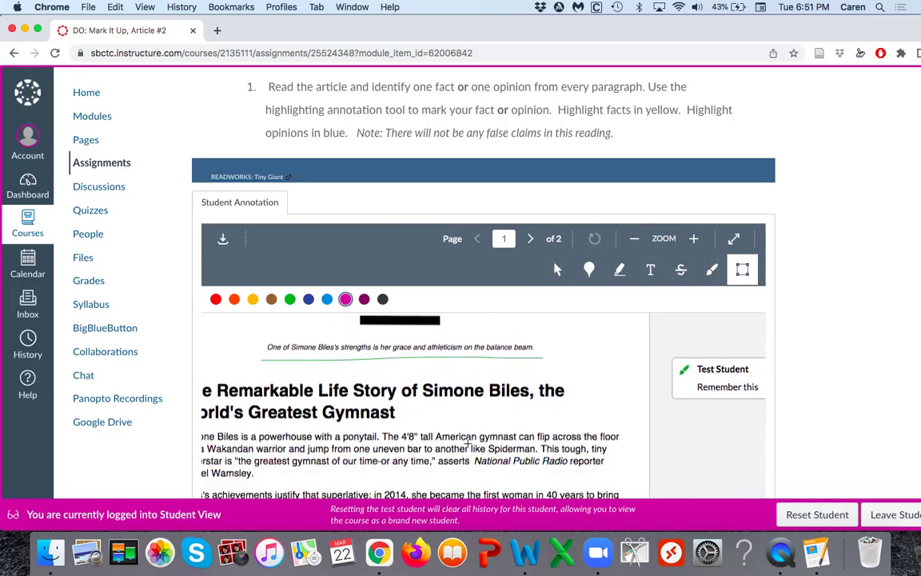
pyautogui.hscroll(-3, 468, 442)
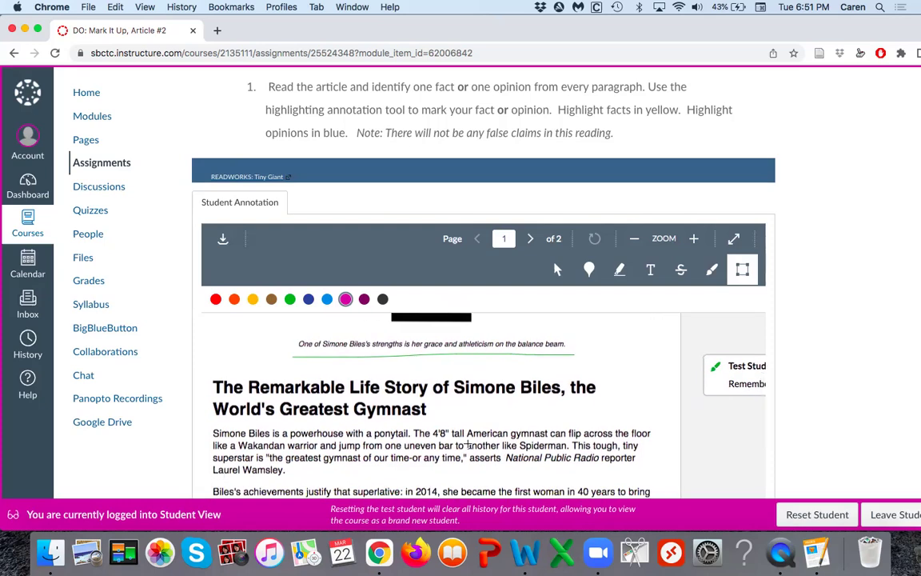
pyautogui.scroll(-2, 468, 443)
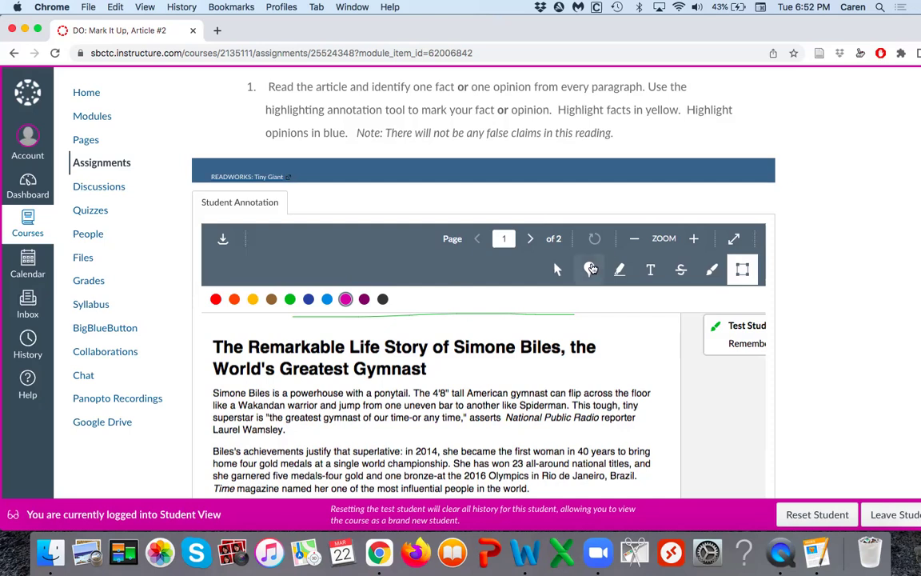
pyautogui.scroll(-5, 528, 358)
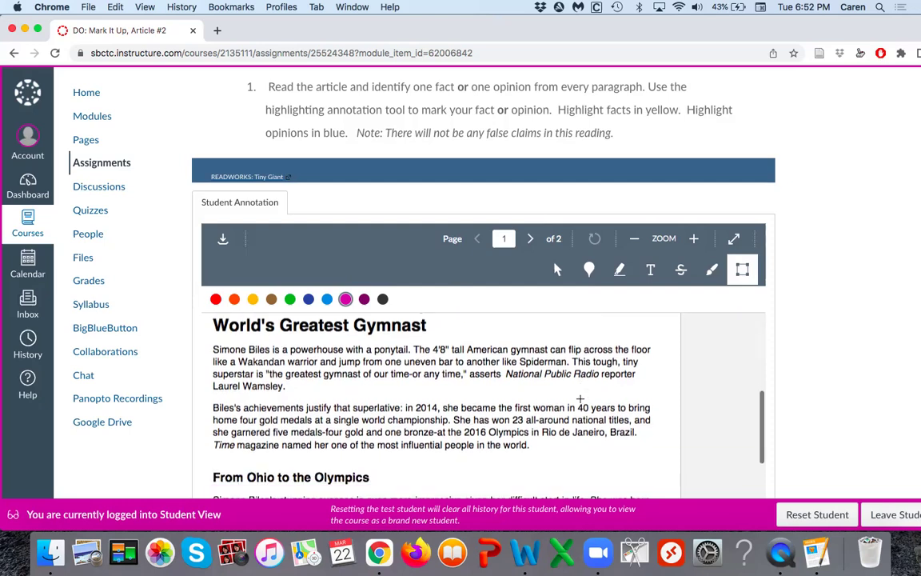
pyautogui.scroll(-15, 580, 397)
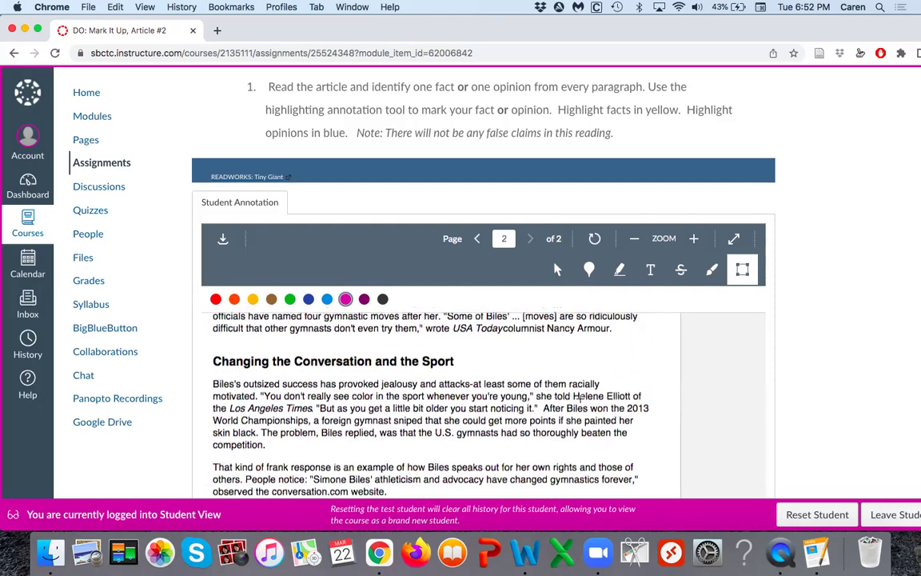
pyautogui.scroll(-3, 580, 398)
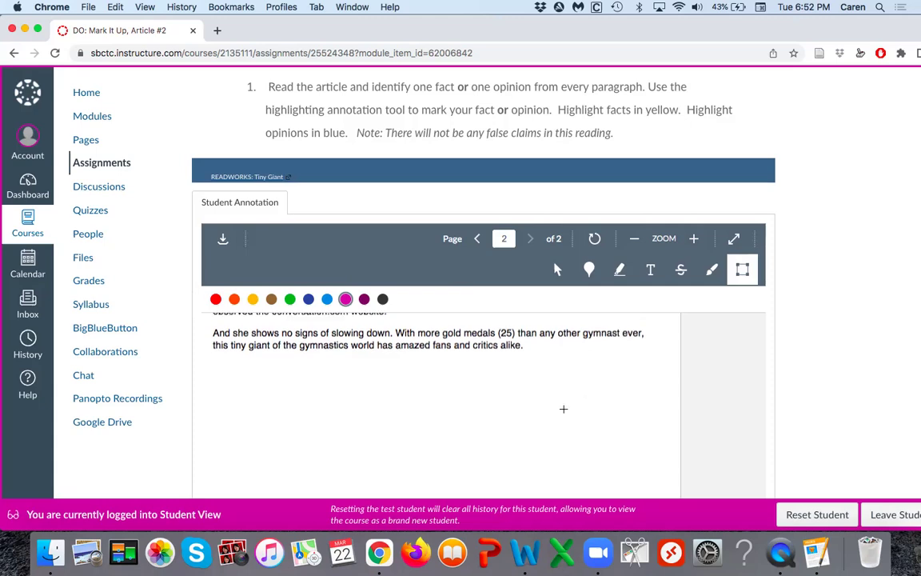
pyautogui.scroll(-2, 563, 409)
pyautogui.scroll(10, 562, 408)
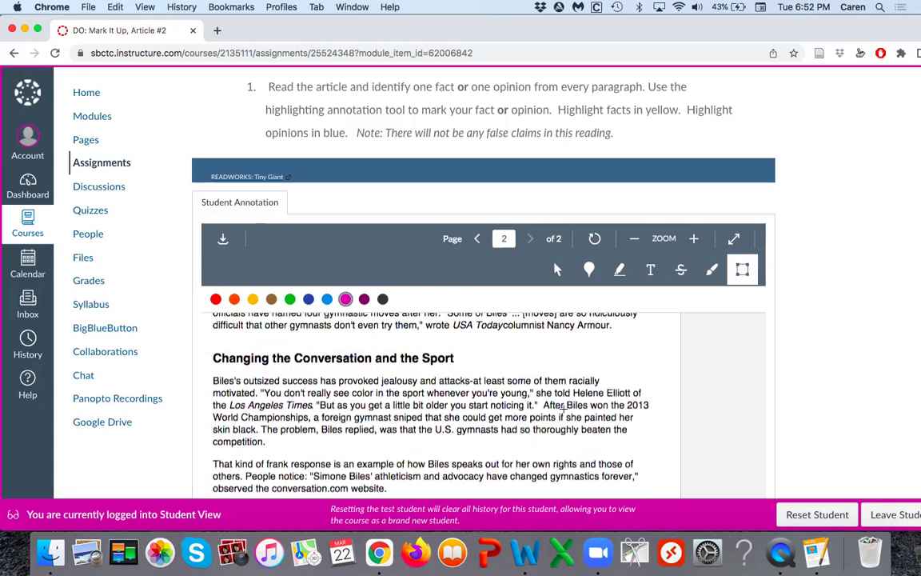
pyautogui.scroll(-8, 562, 408)
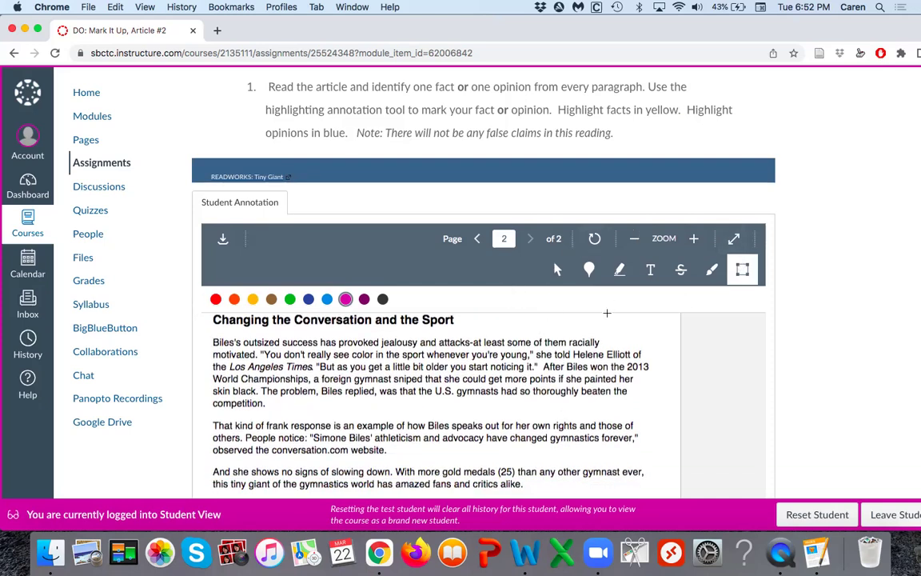
pyautogui.scroll(6, 429, 341)
pyautogui.click(477, 379)
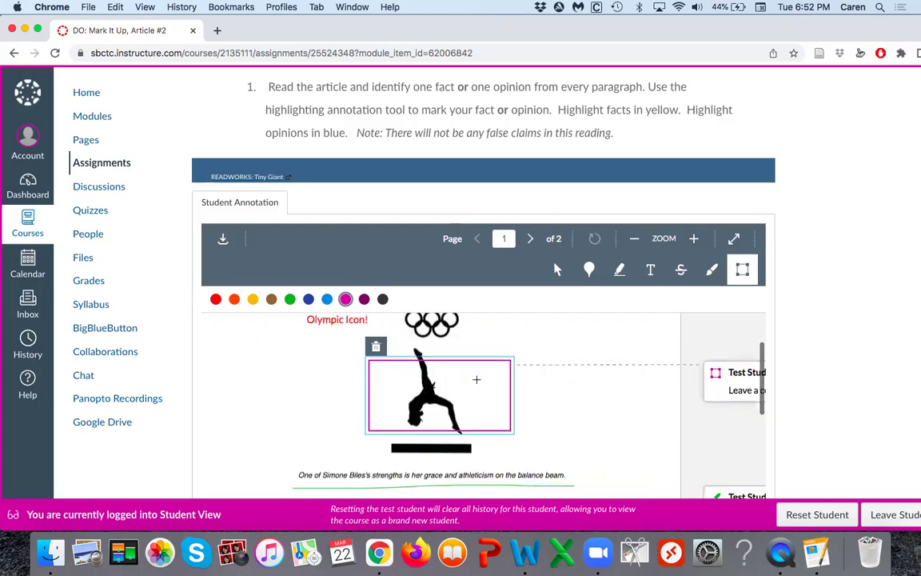
# - Examine where the assignment is submitted below the article, and return to the overview instructions on highlighting facts and opinions
pyautogui.scroll(-15, 476, 379)
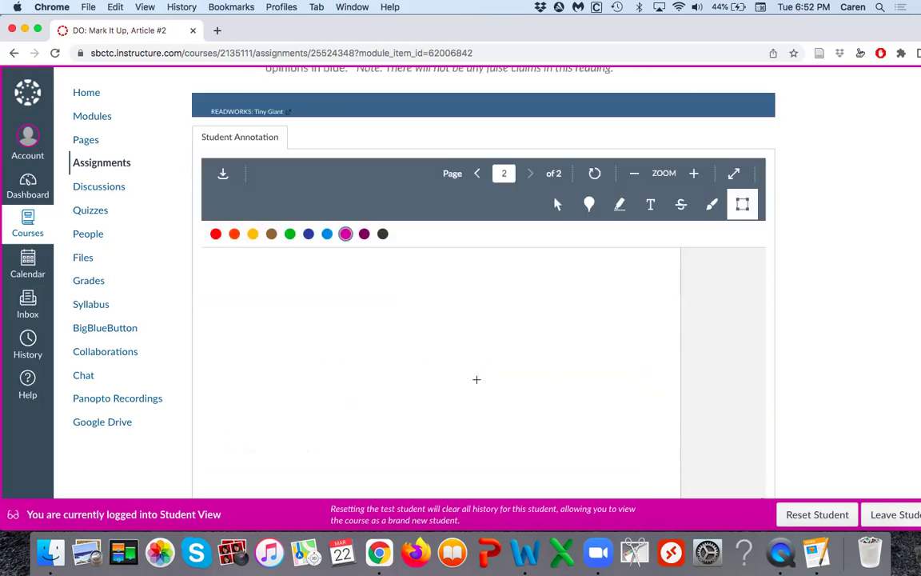
pyautogui.scroll(-5, 477, 379)
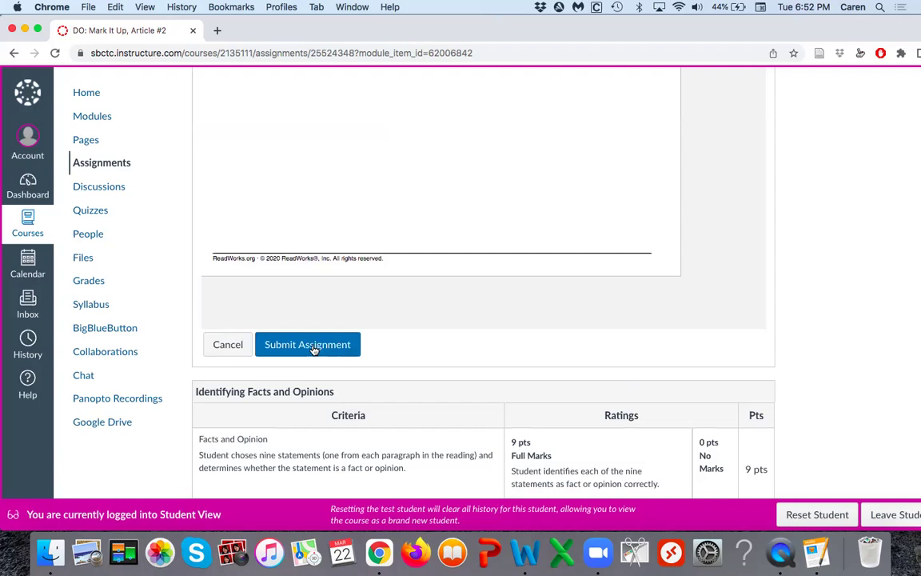
pyautogui.scroll(4, 314, 348)
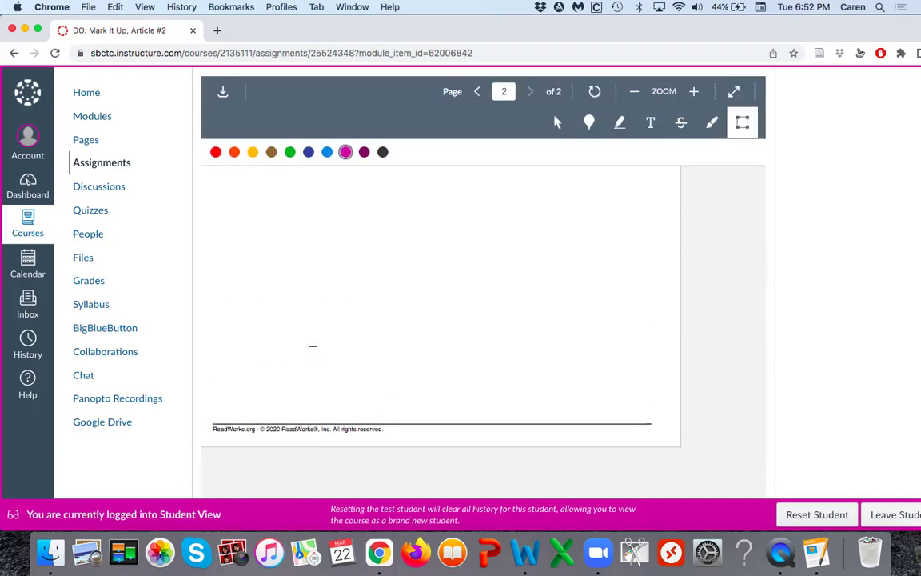
pyautogui.scroll(5, 352, 318)
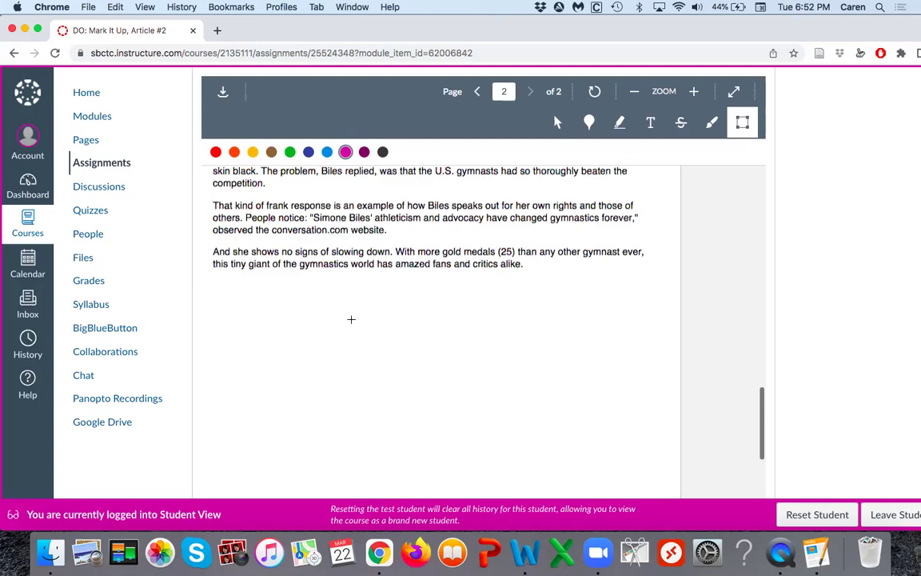
pyautogui.scroll(10, 350, 318)
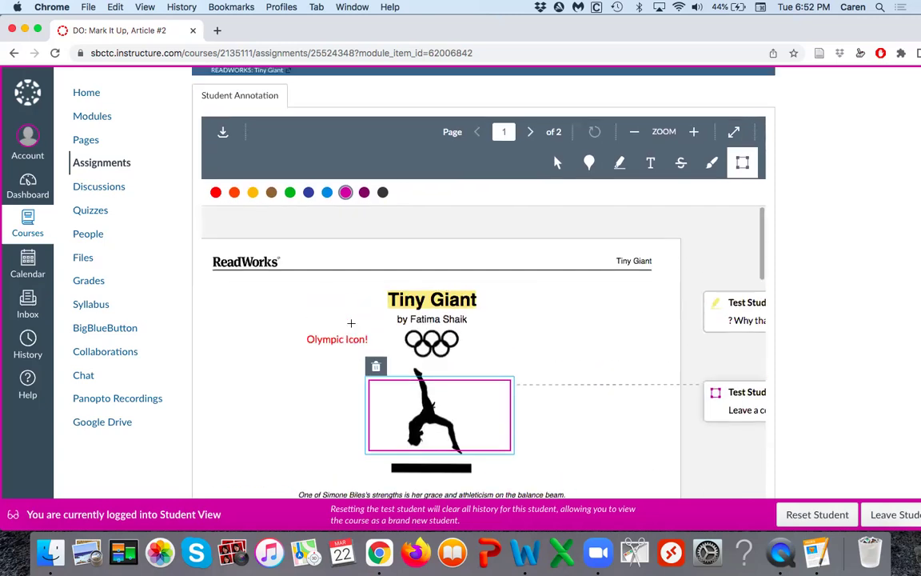
pyautogui.scroll(4, 351, 323)
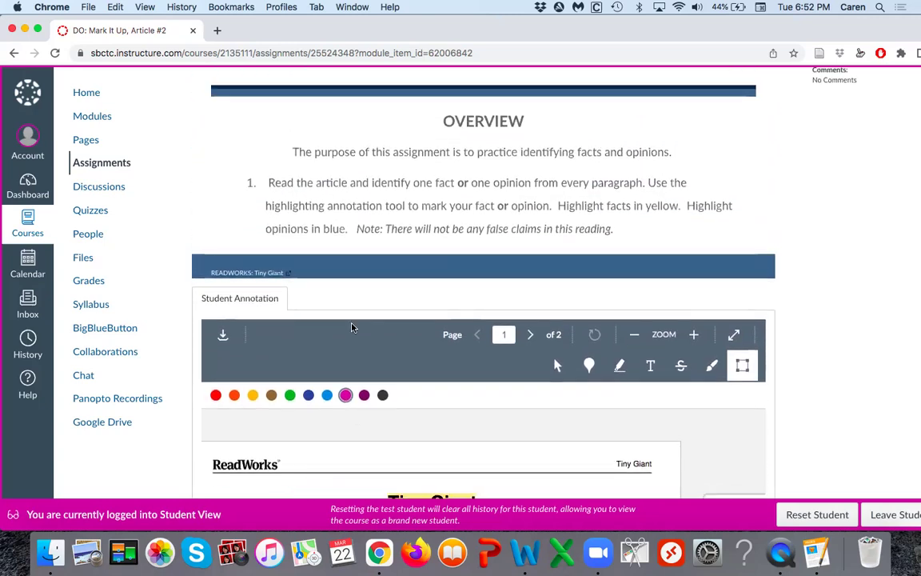